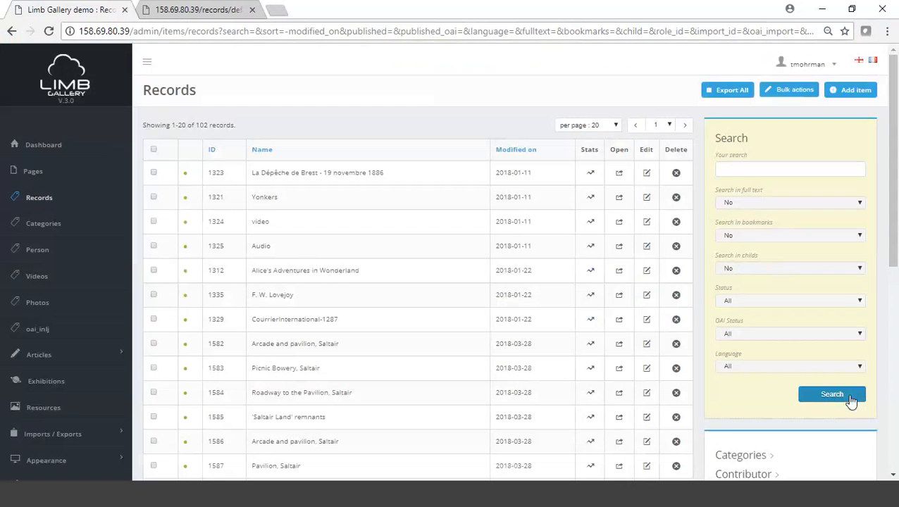
Step: Open the Alice's Adventures in Wonderland record for editing and review its general metadata
left_click(850, 397)
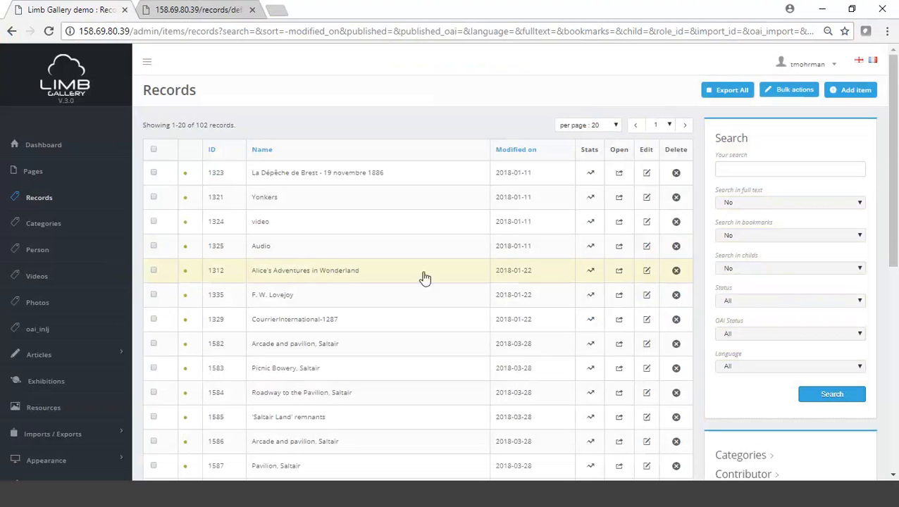
left_click(647, 271)
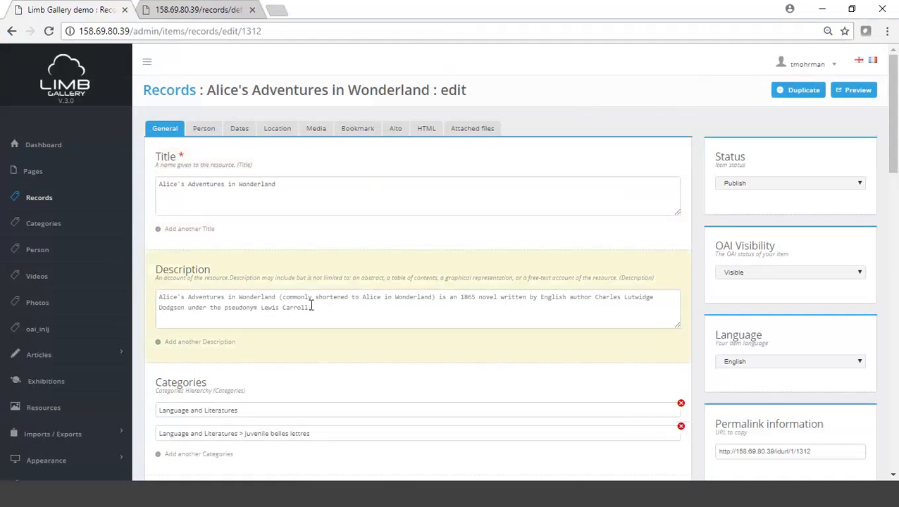
scroll(325, 337, "down", 3)
scroll(325, 334, "up", 3)
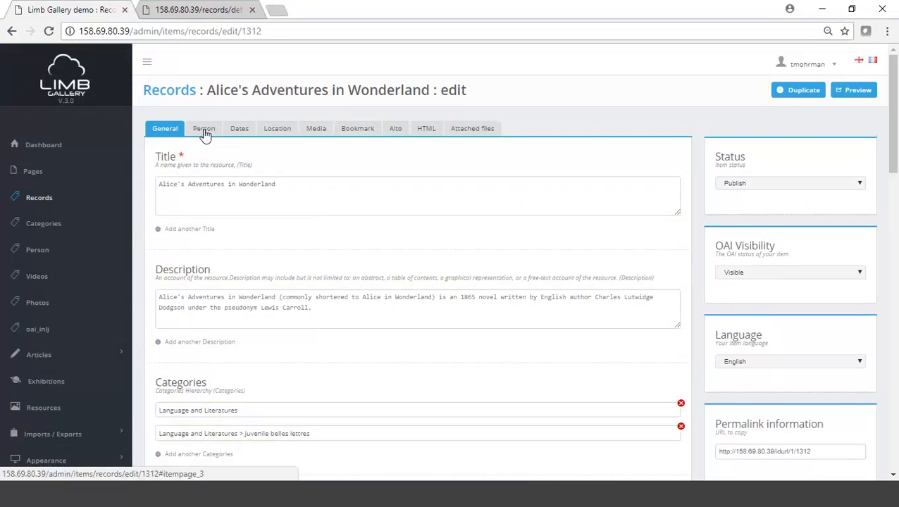
Step: Examine the record's person, dates, location, media, bookmark and ALTO sections, and return to the records list
left_click(204, 128)
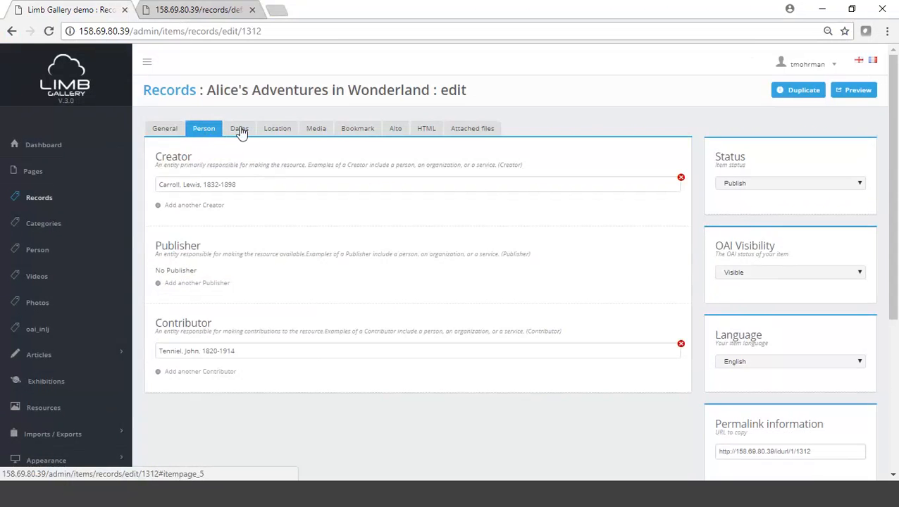
left_click(239, 129)
left_click(281, 132)
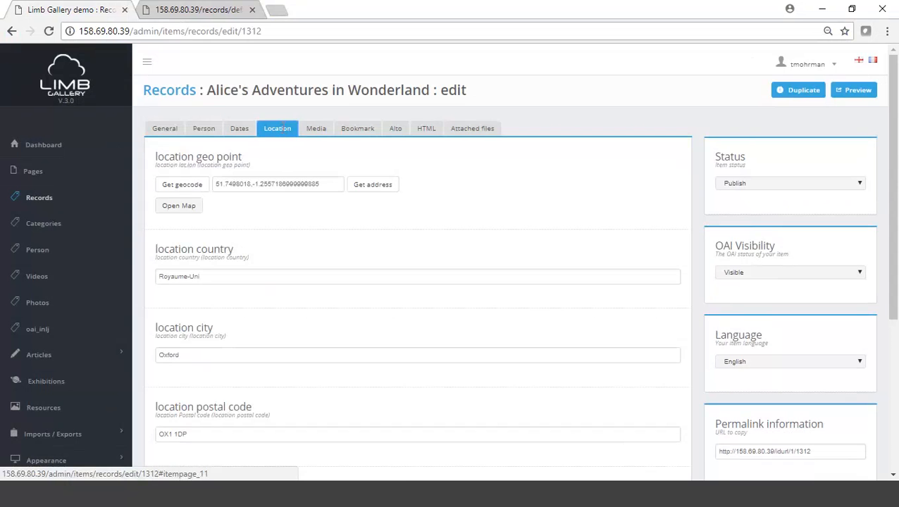
left_click(320, 131)
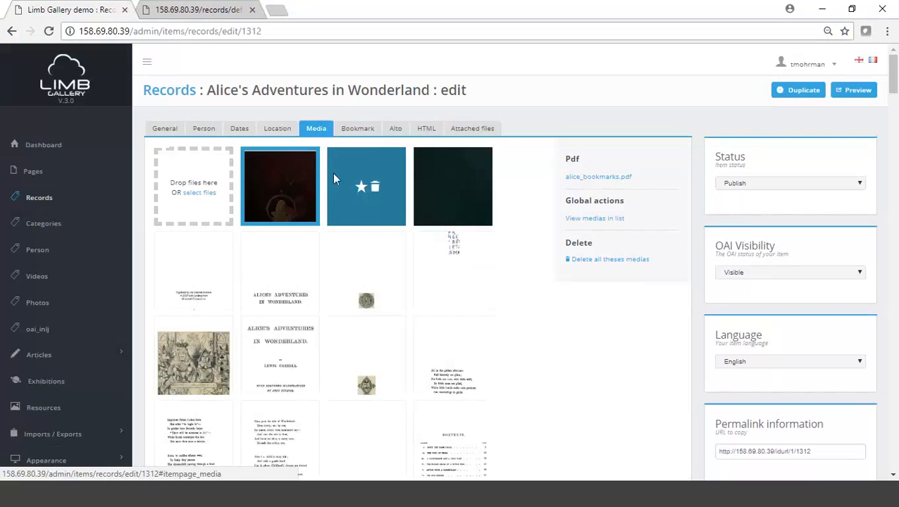
left_click(350, 131)
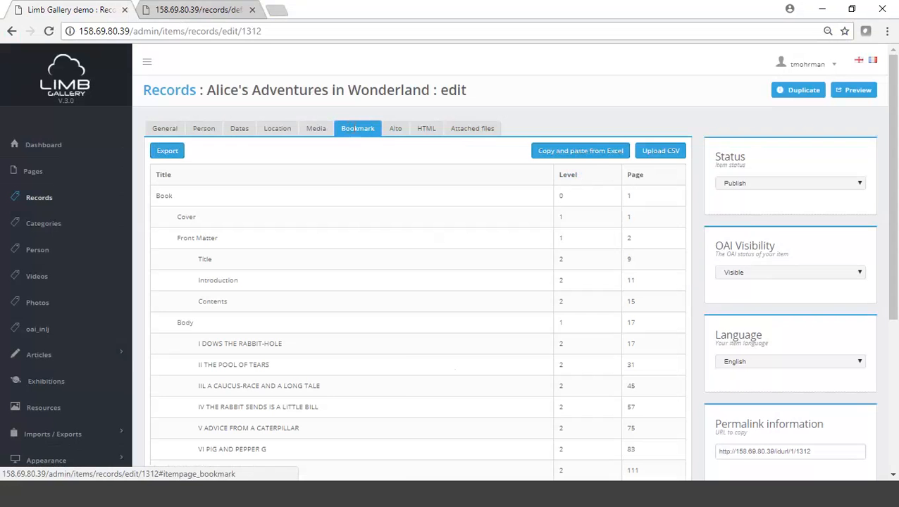
left_click(396, 128)
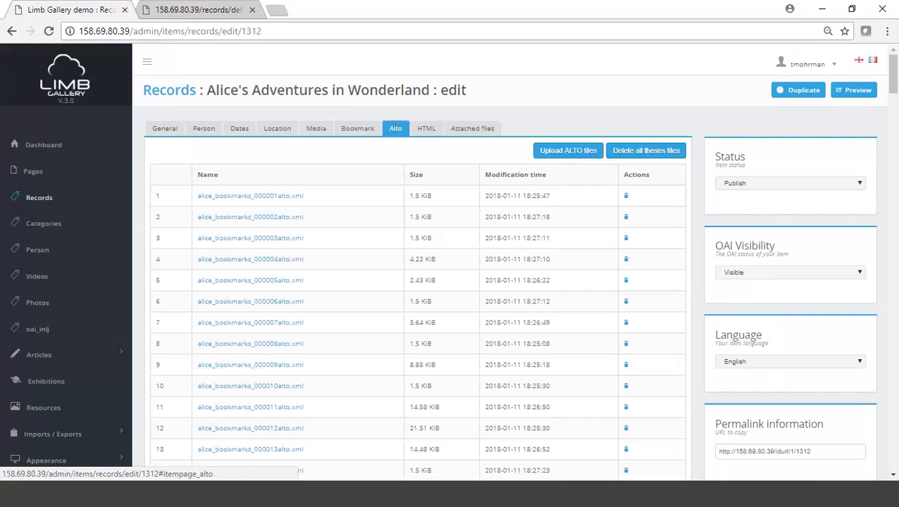
left_click(169, 129)
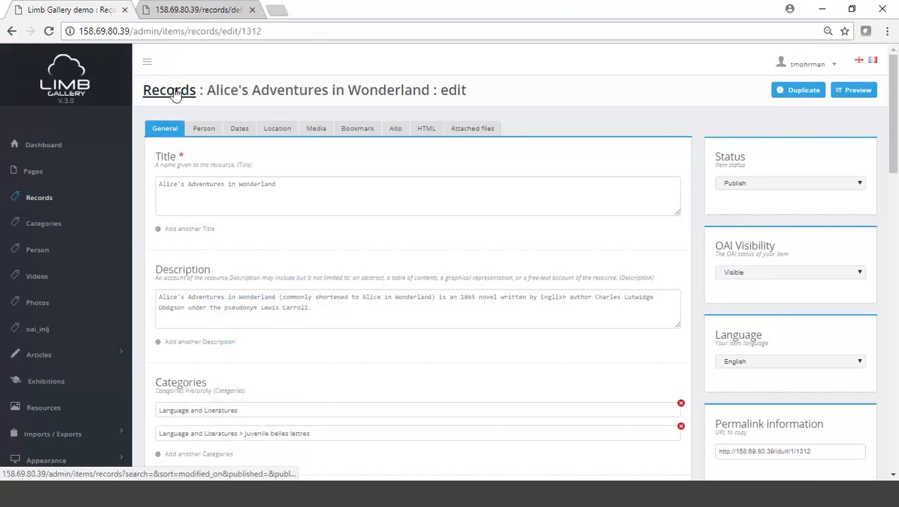
left_click(172, 93)
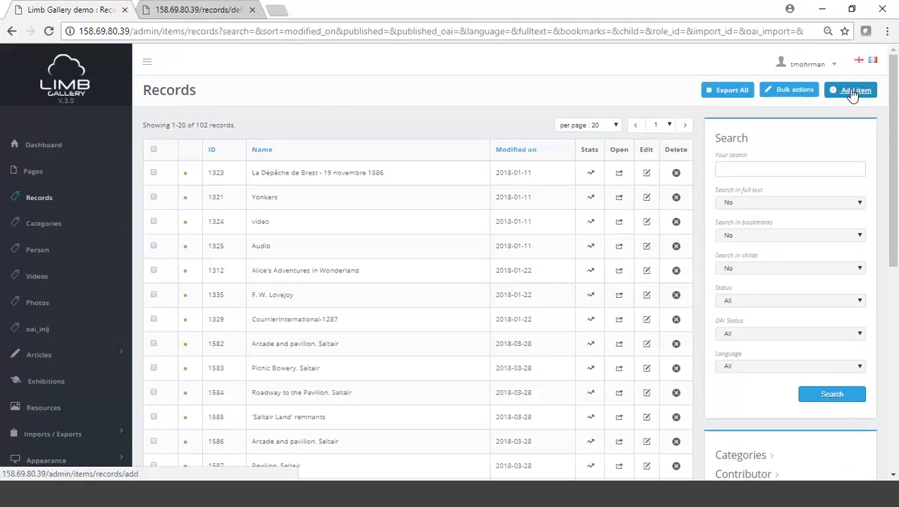
Step: Open a blank new record form and examine its media upload area and publication status options
left_click(853, 95)
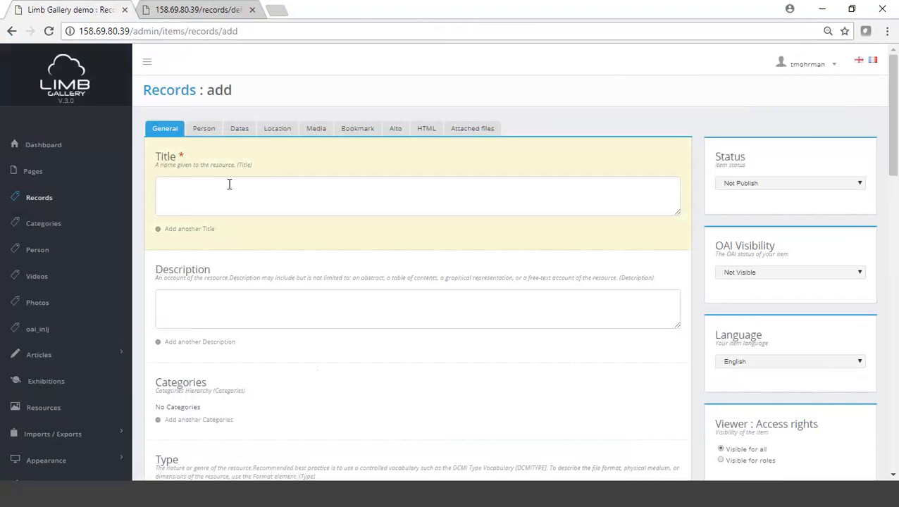
left_click(317, 132)
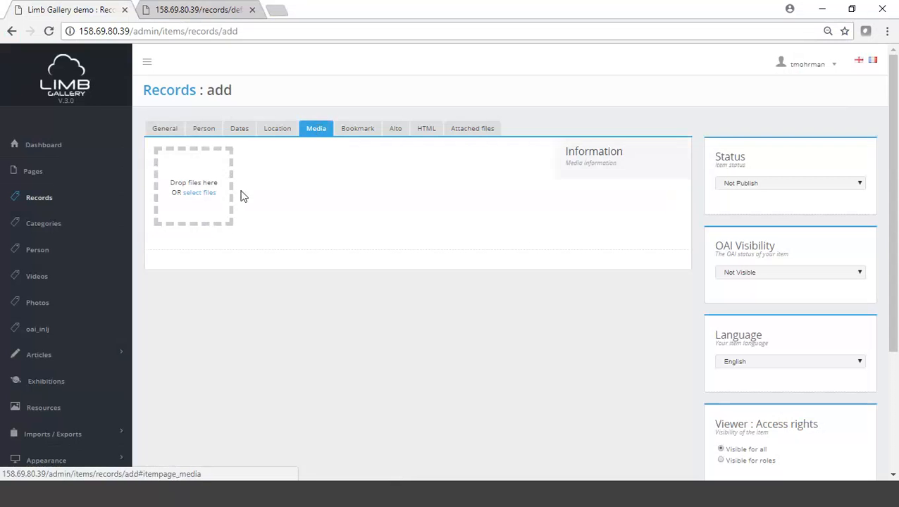
left_click(167, 132)
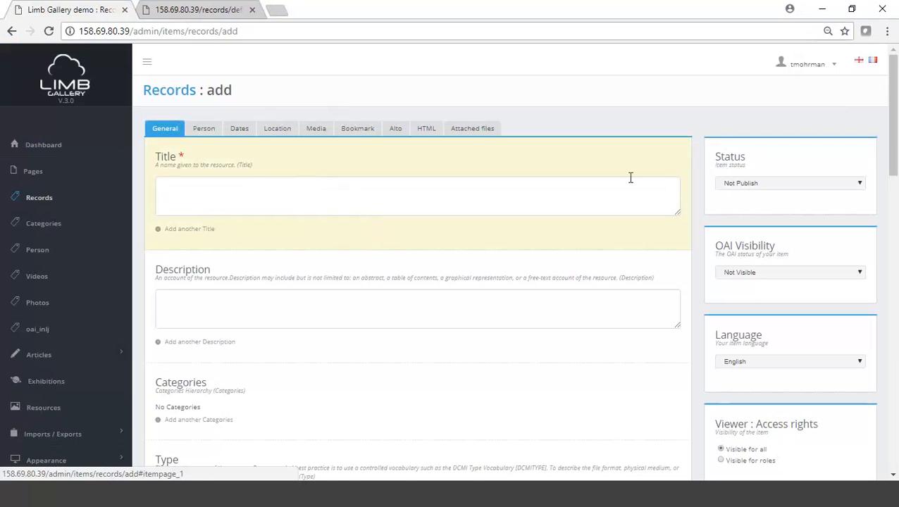
left_click(790, 189)
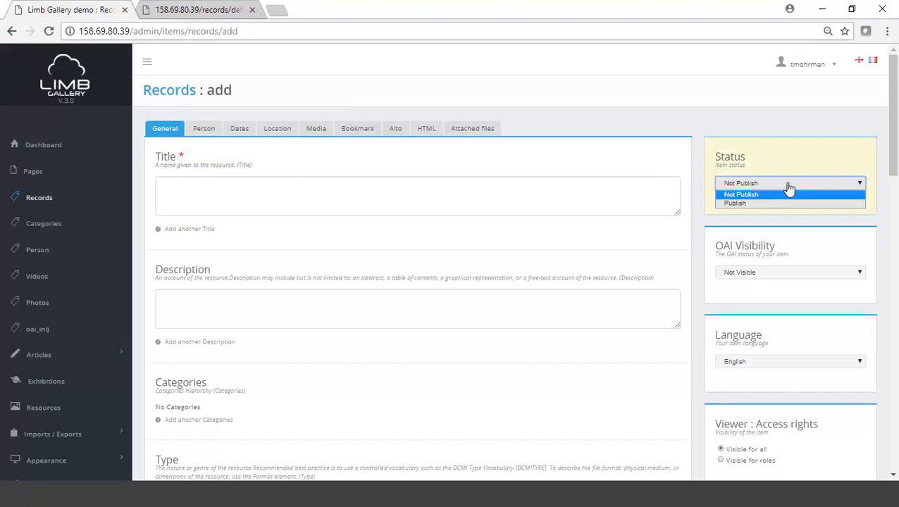
left_click(789, 187)
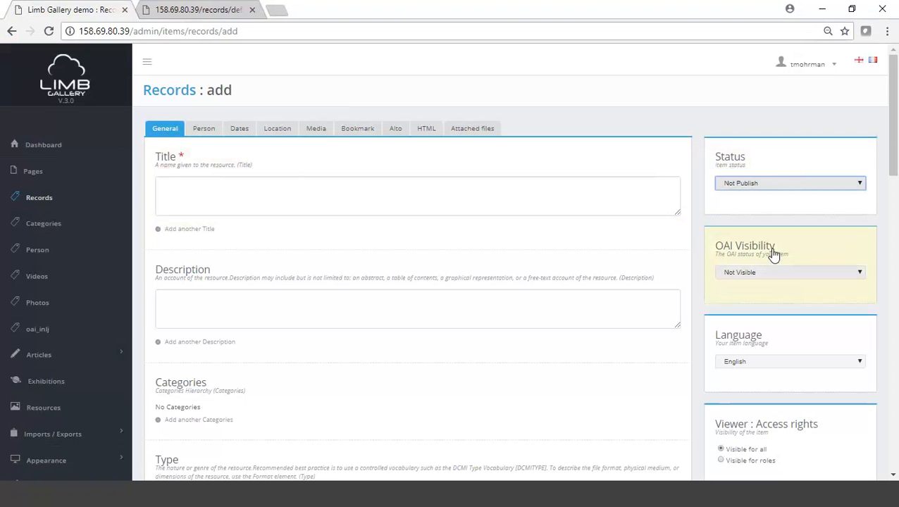
Step: Restrict the new record's viewer access rights to the Administrator and staff roles
scroll(774, 255, "down", 2)
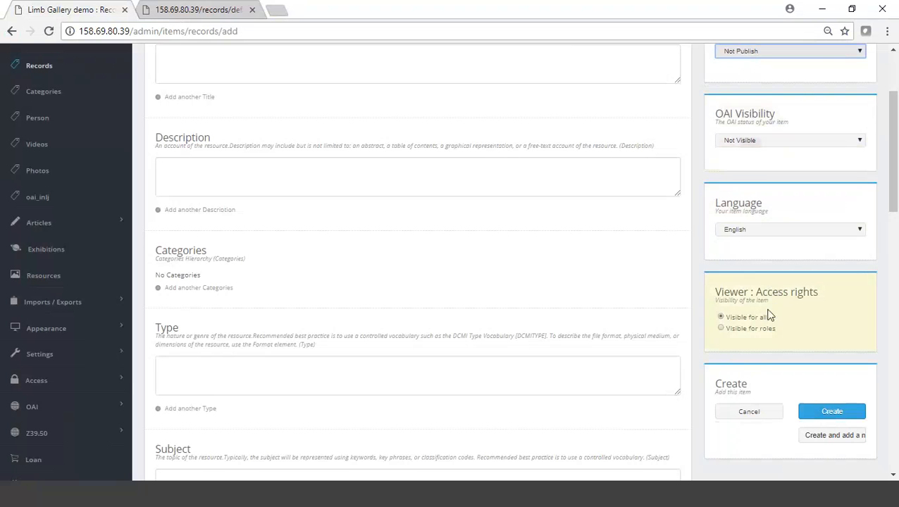
left_click(721, 329)
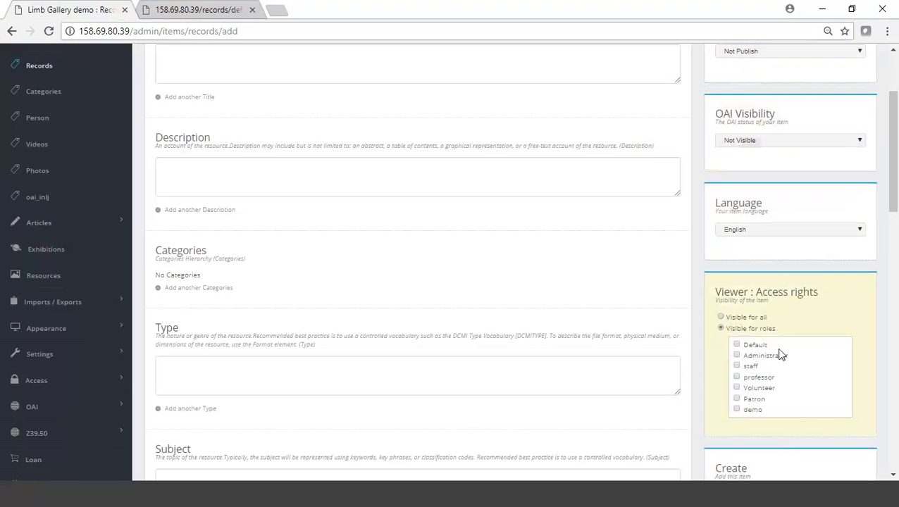
left_click(737, 356)
left_click(737, 366)
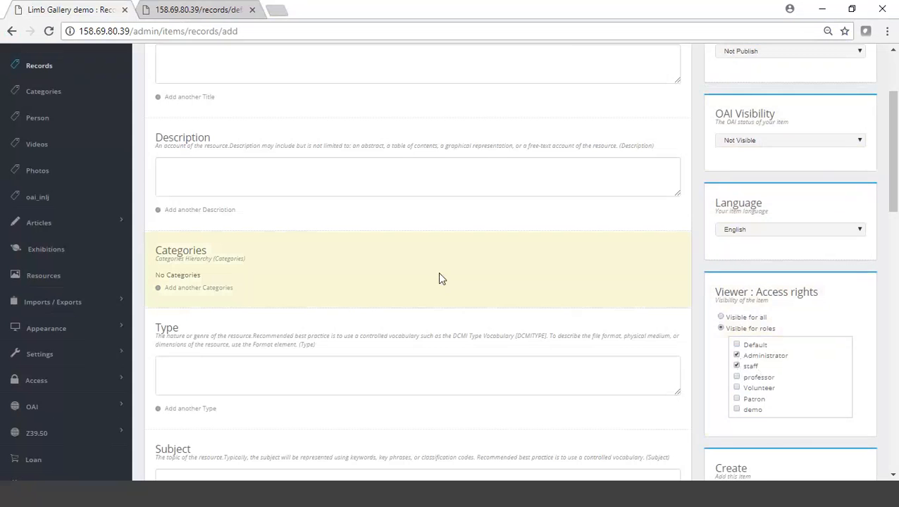
Step: Leave the new record form without saving and return to the records list
scroll(504, 219, "up", 2)
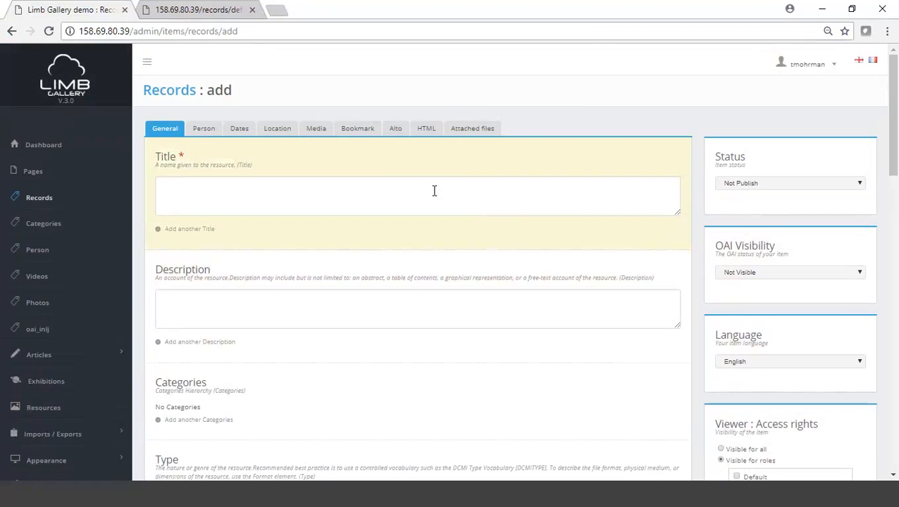
left_click(163, 91)
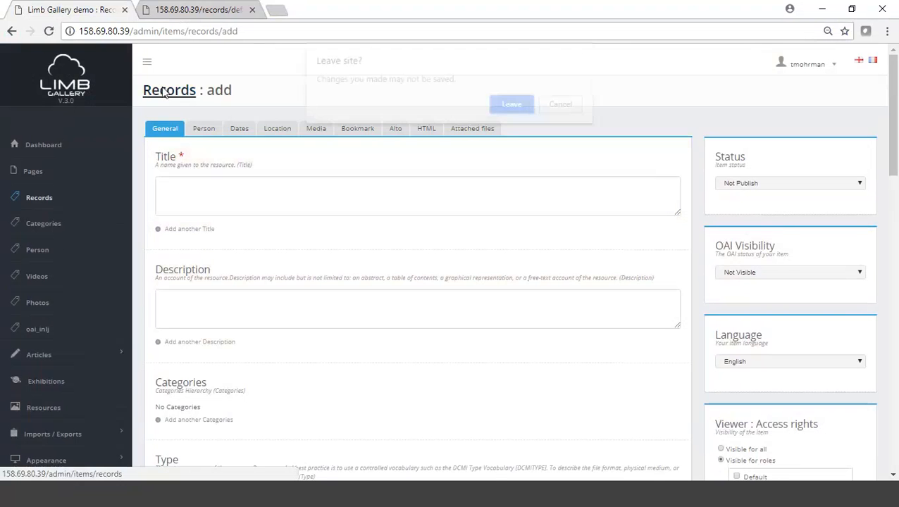
left_click(511, 109)
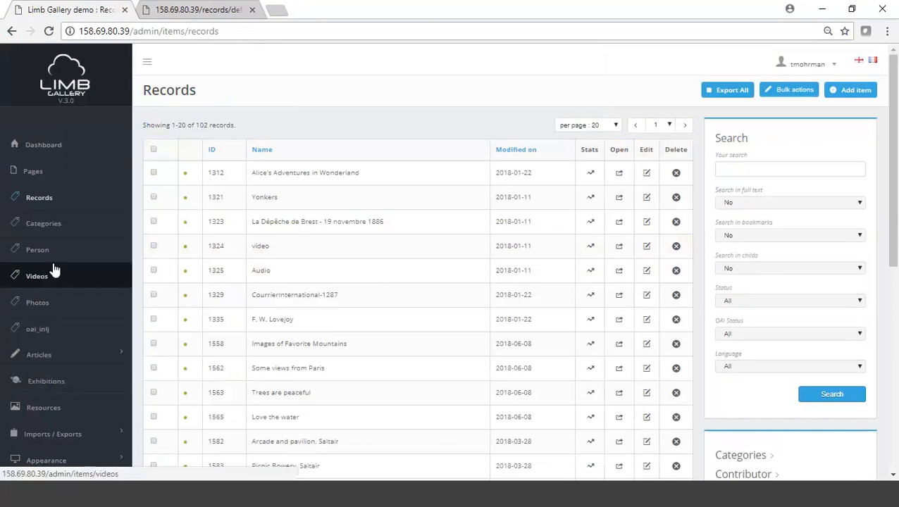
Step: Start a new import with Records as the item type and English as the language
scroll(45, 427, "down", 3)
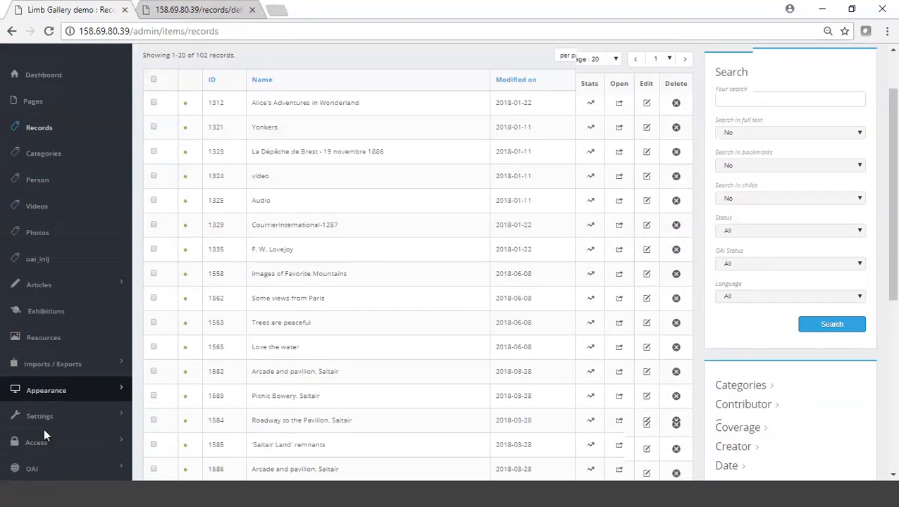
left_click(32, 236)
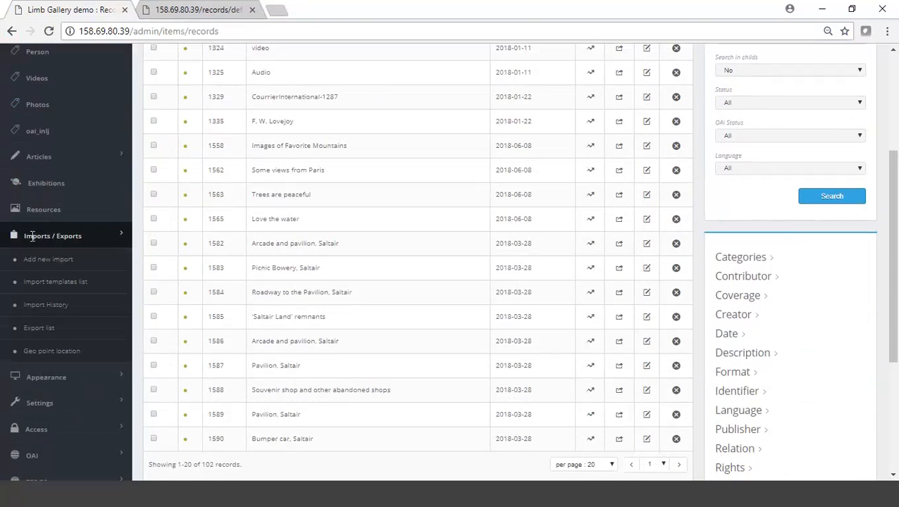
left_click(48, 260)
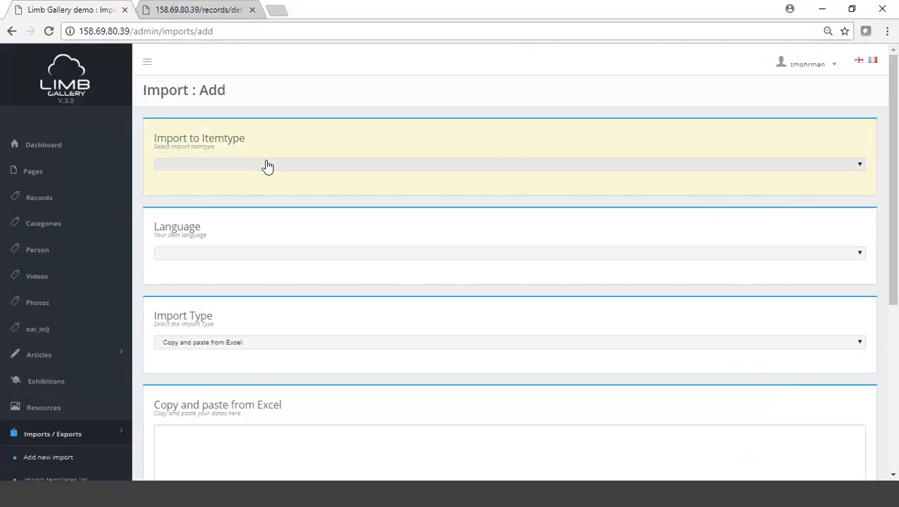
left_click(268, 166)
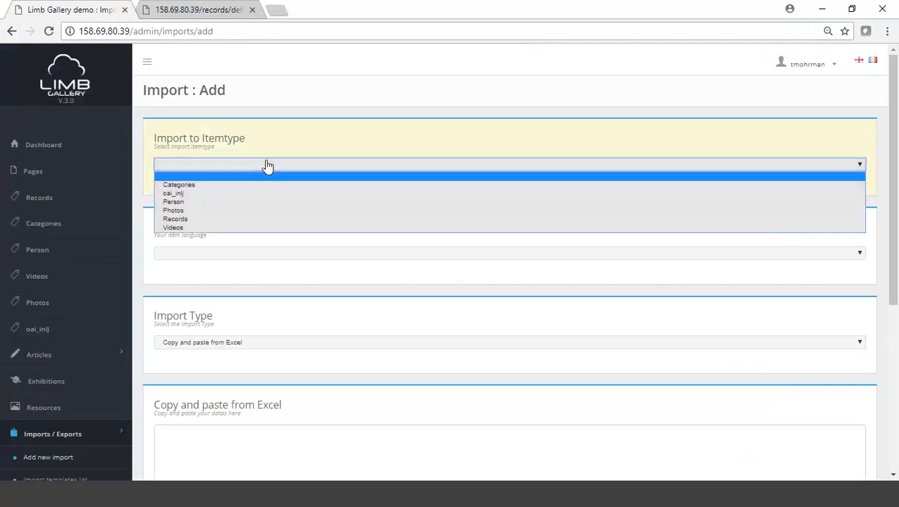
left_click(236, 220)
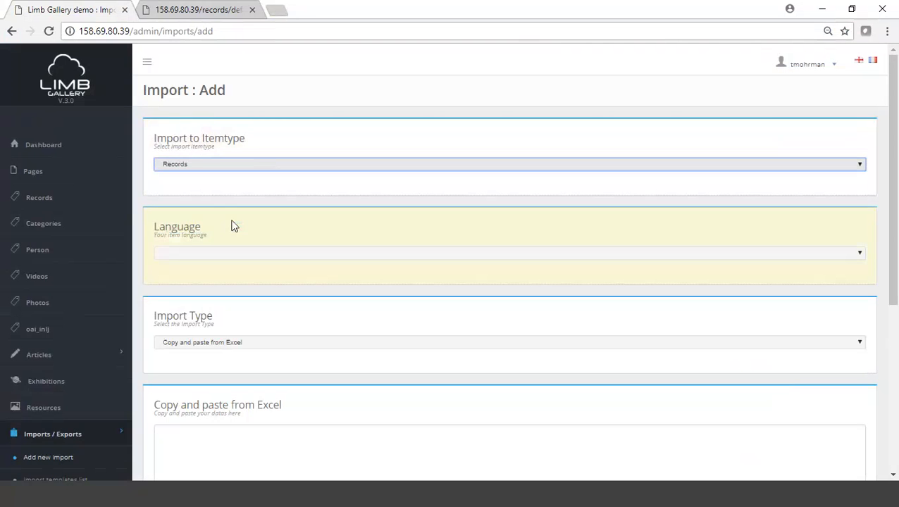
left_click(245, 253)
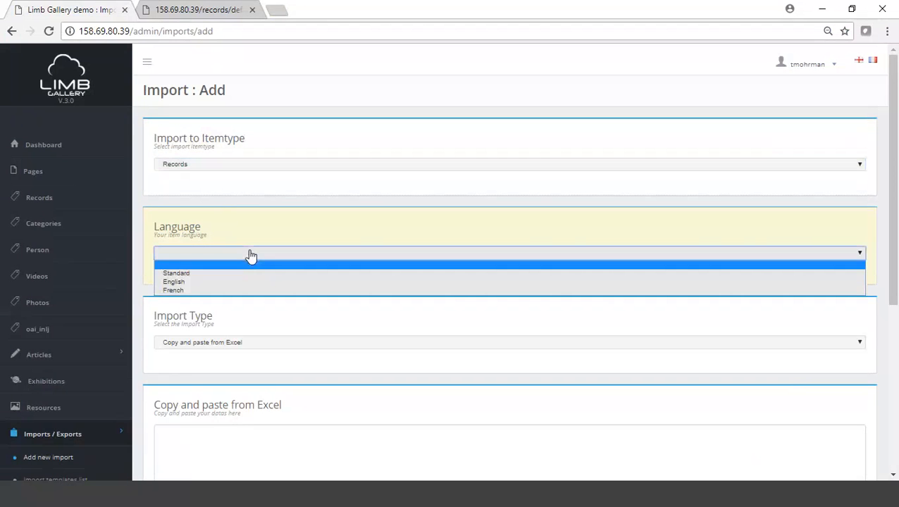
left_click(226, 285)
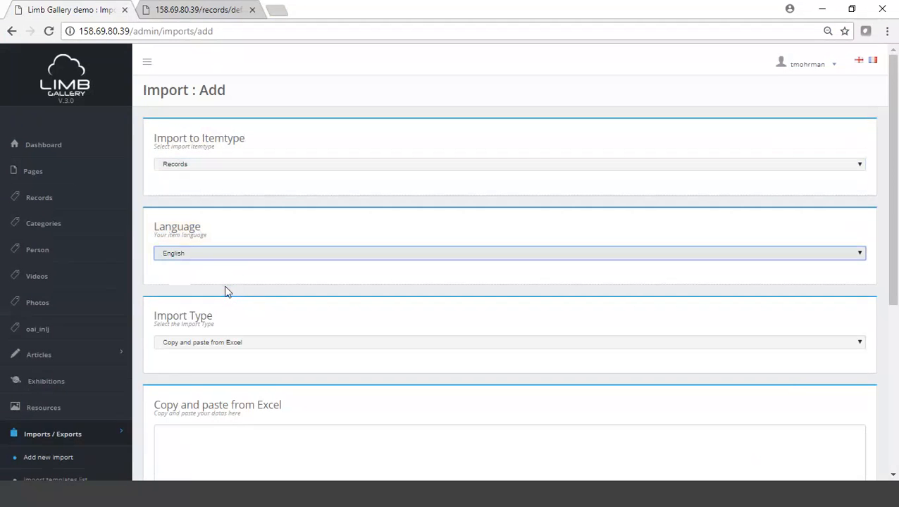
Step: Set the import type to Upload CSV file
left_click(277, 345)
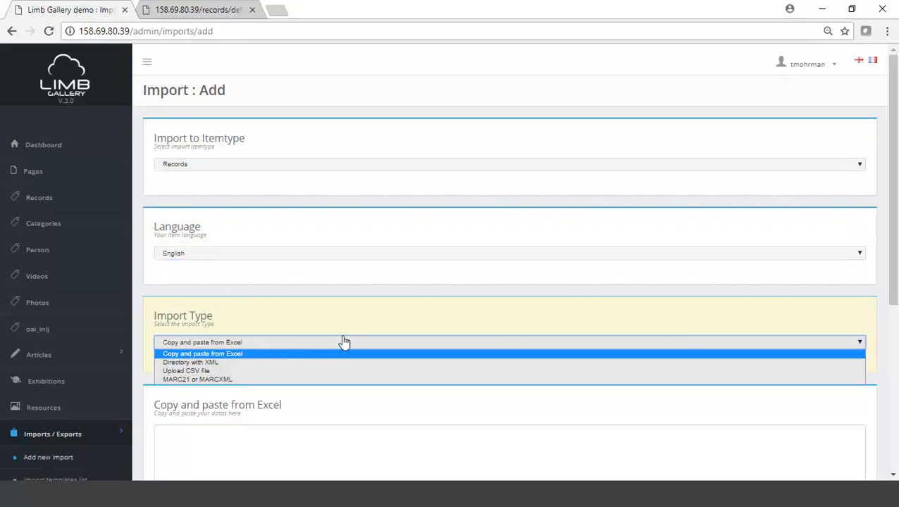
scroll(338, 343, "down", 1)
left_click(333, 282)
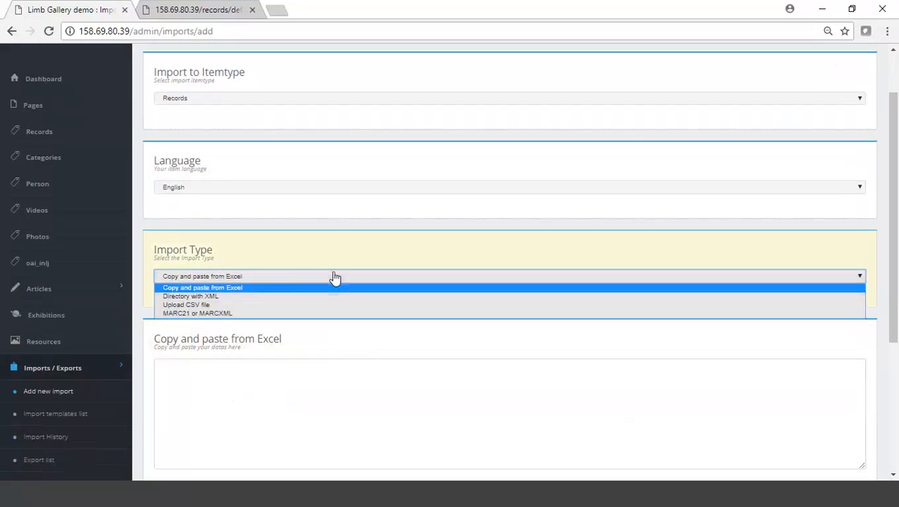
left_click(223, 303)
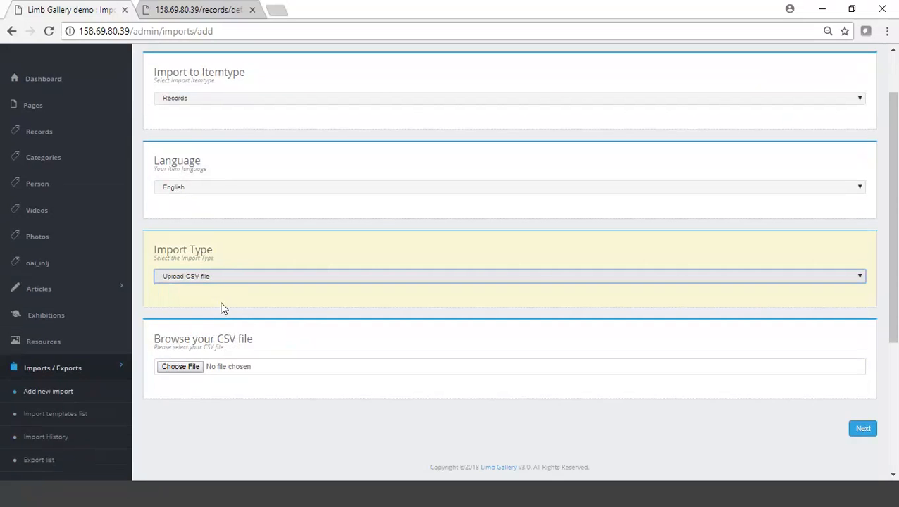
Step: Choose DemoSettest (1).csv from Downloads as the import file and continue to the import matcher
left_click(181, 368)
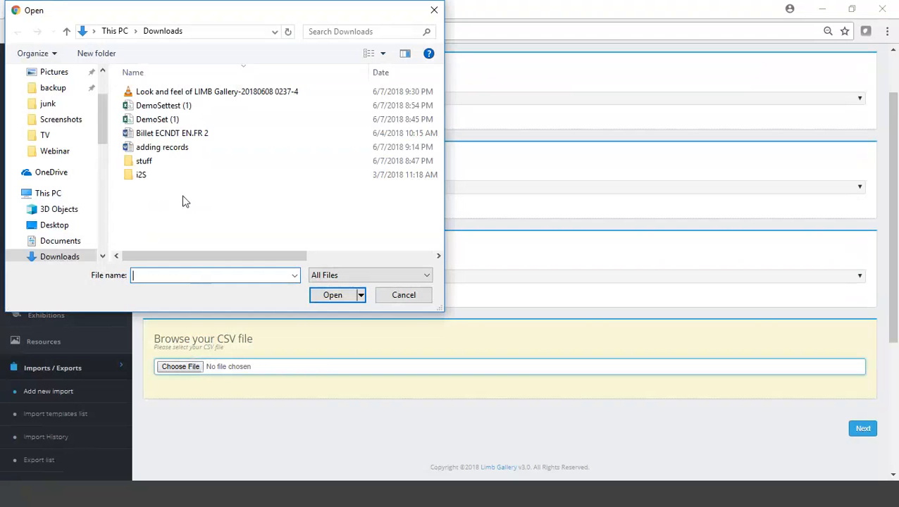
left_click(157, 109)
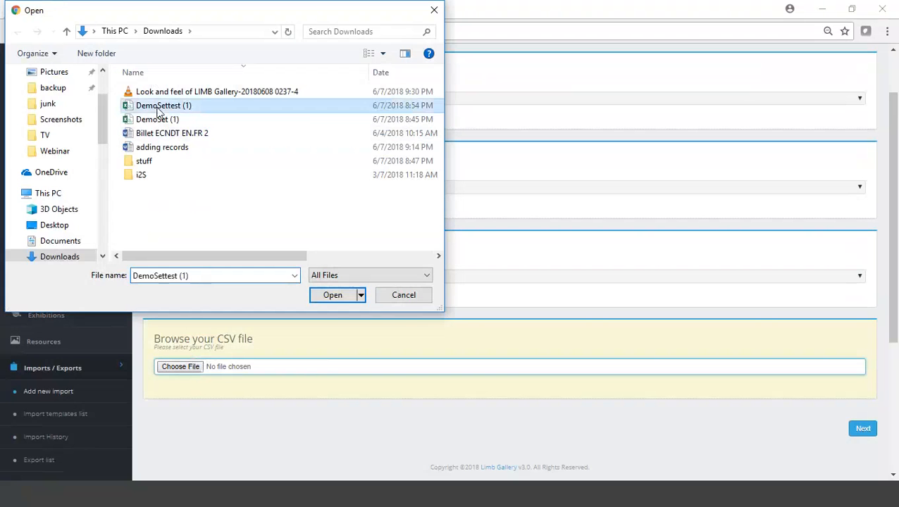
left_click(331, 296)
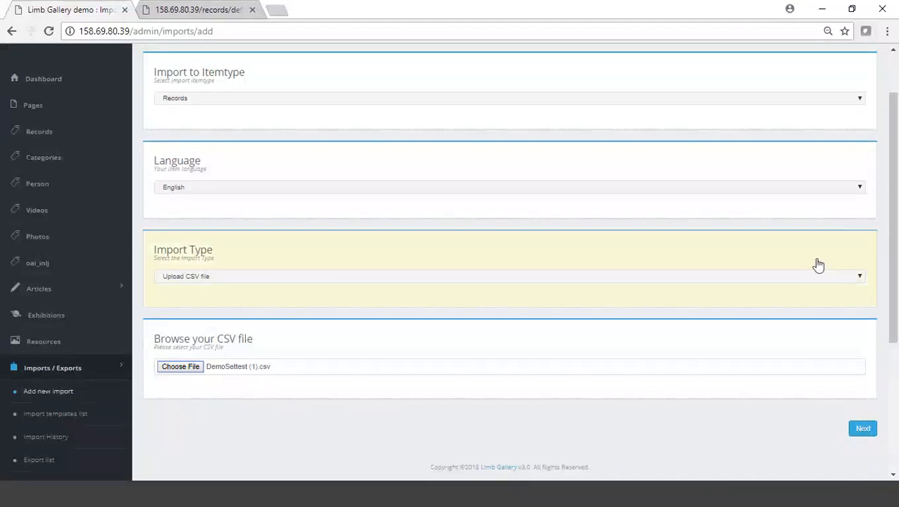
left_click(863, 429)
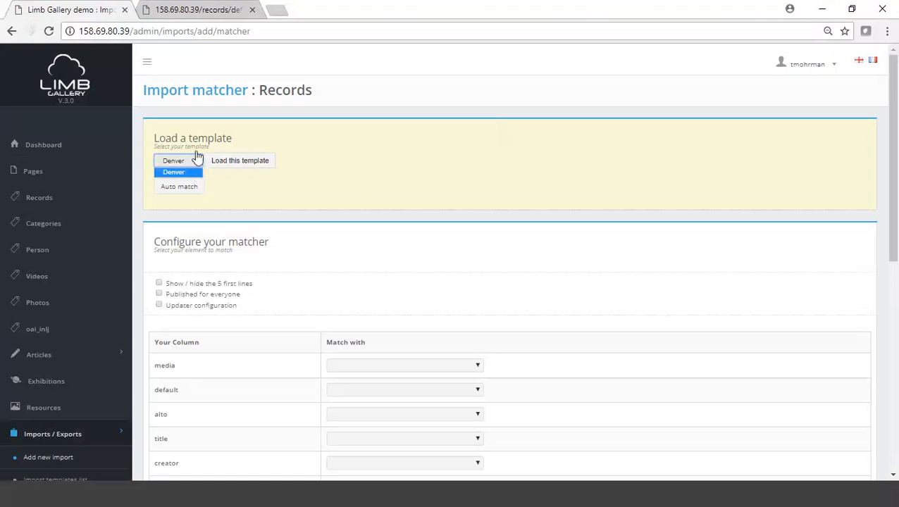
Step: Examine the record elements available for matching the title column, leaving the column unmatched
left_click(333, 149)
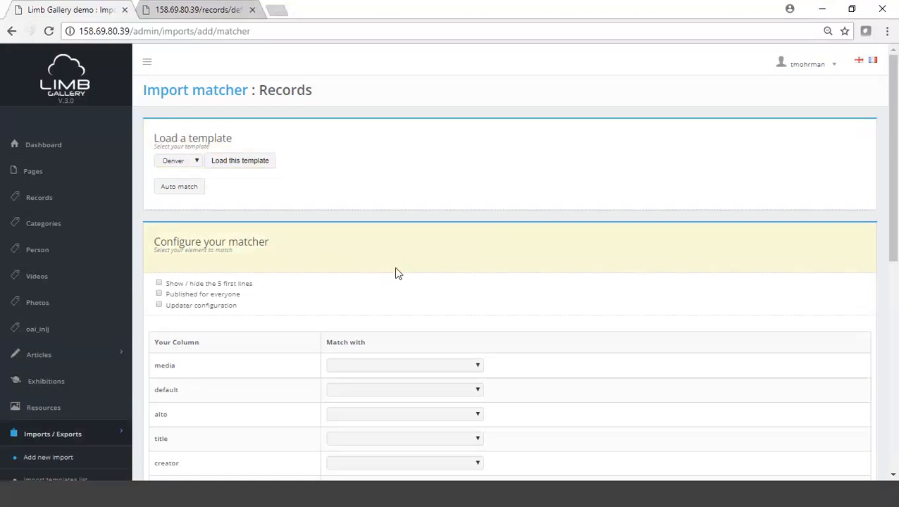
scroll(409, 268, "down", 1)
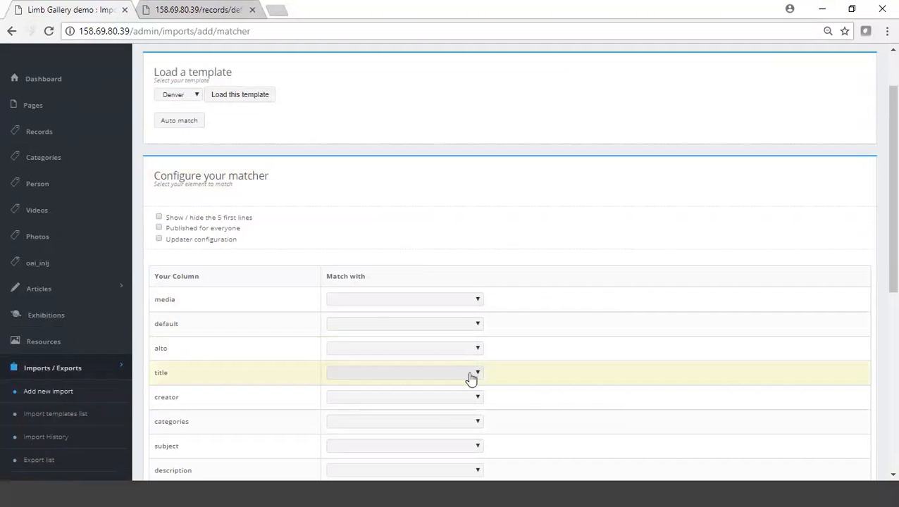
left_click(476, 374)
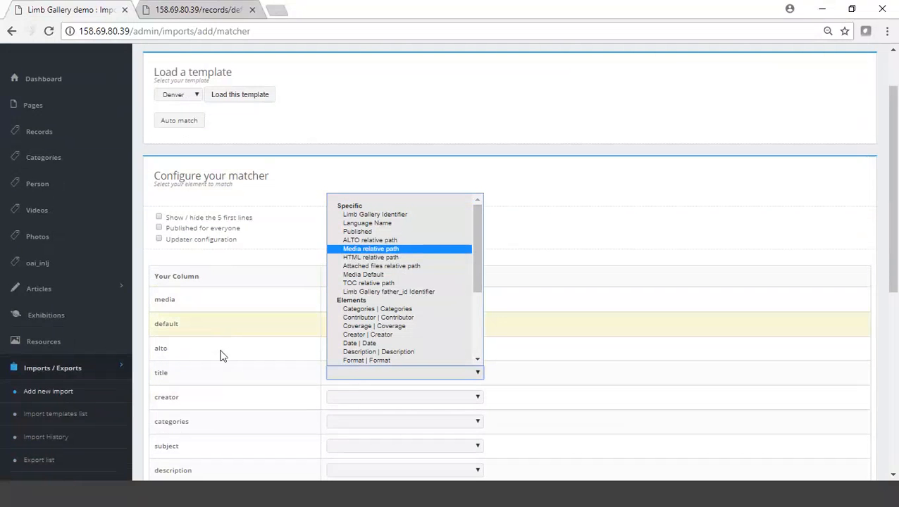
left_click_drag(480, 263, 482, 331)
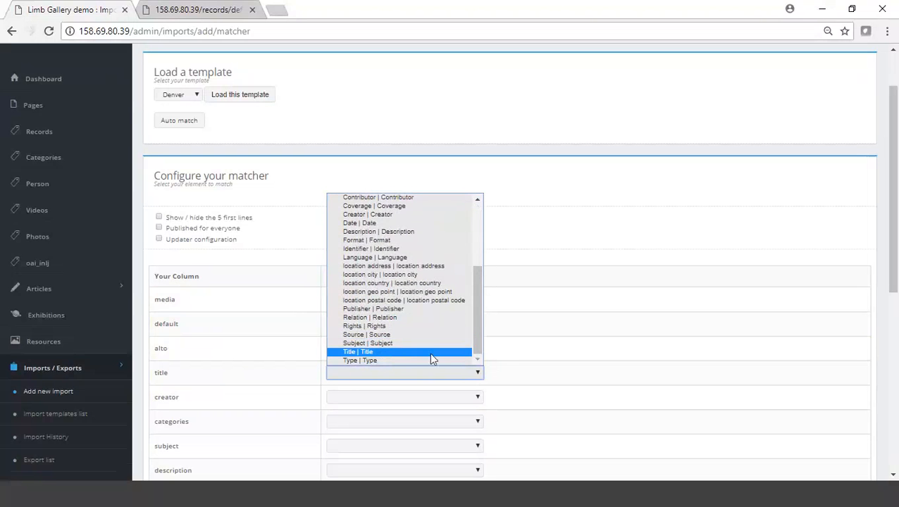
left_click(531, 316)
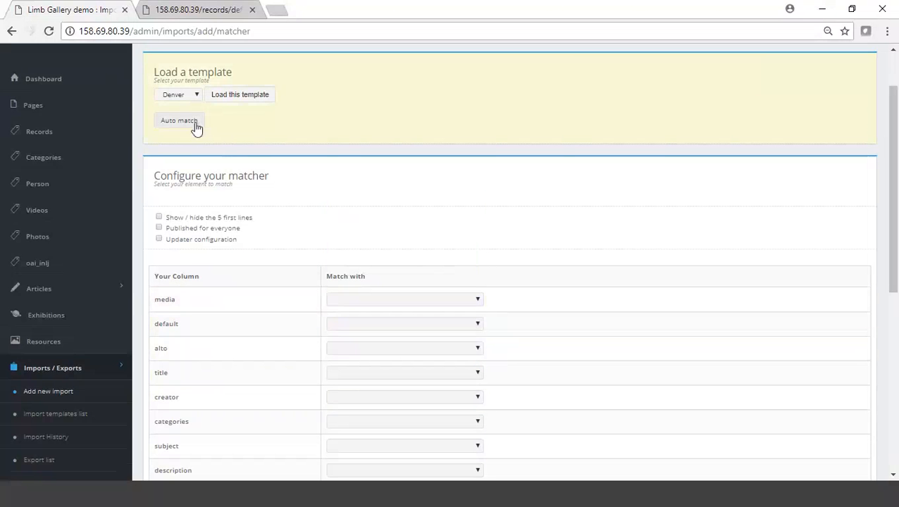
Step: Auto match the CSV columns to the record elements and submit the import without creating a template
left_click(179, 121)
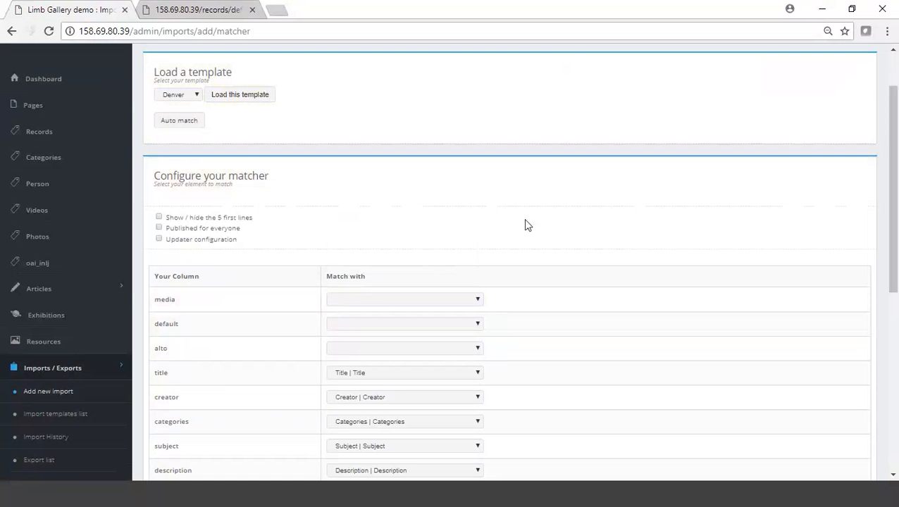
scroll(528, 226, "down", 3)
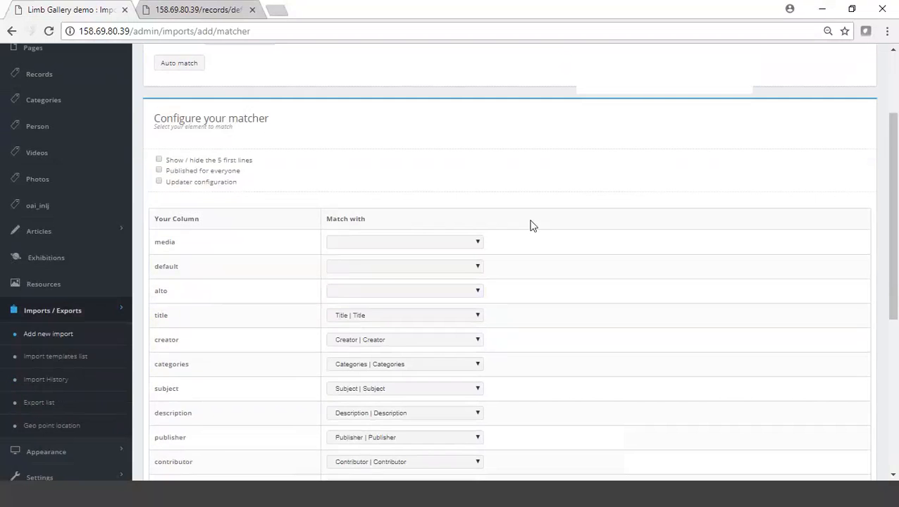
scroll(533, 226, "down", 1)
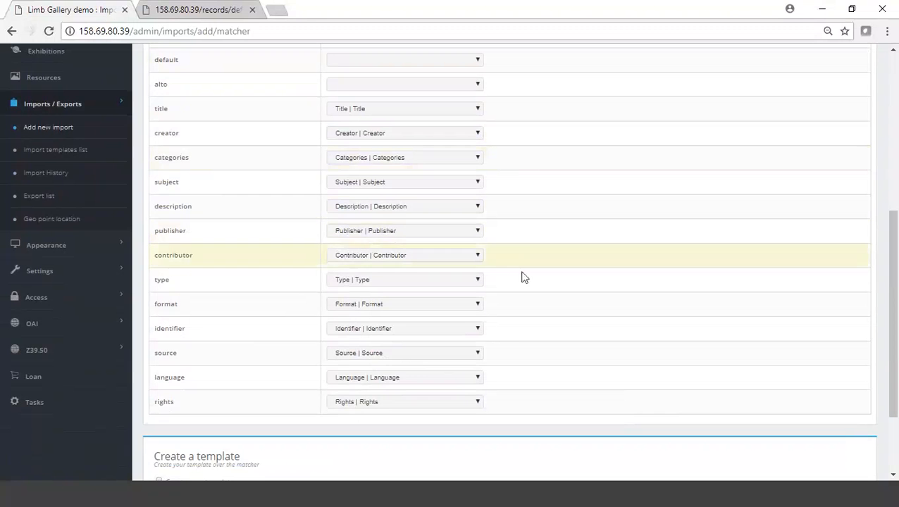
left_click(479, 403)
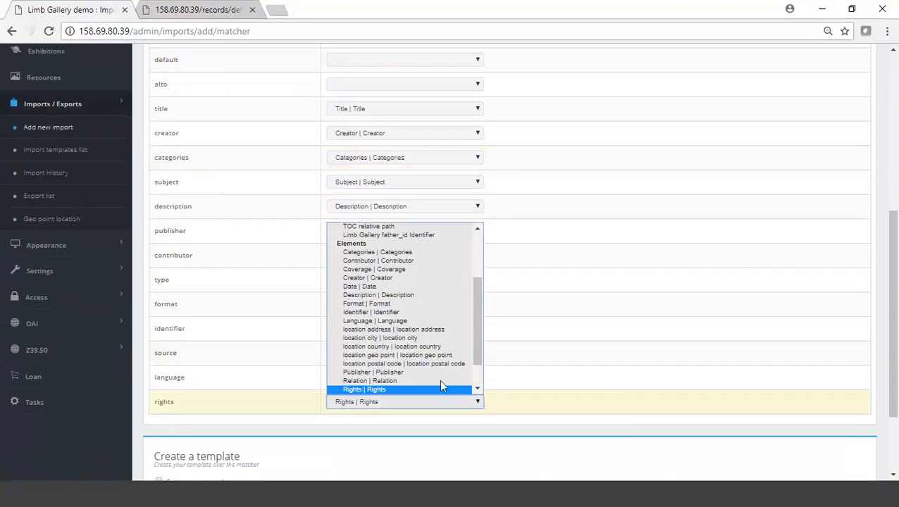
left_click(525, 380)
scroll(639, 251, "down", 3)
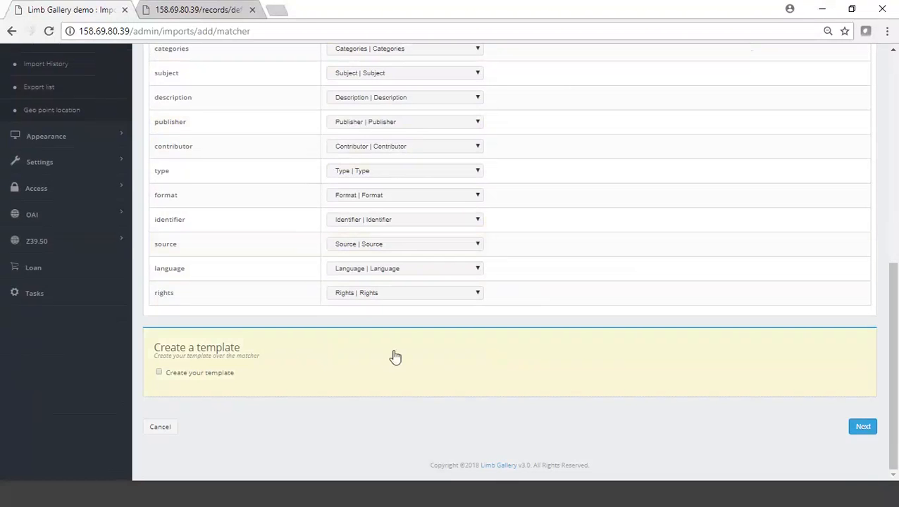
left_click(863, 427)
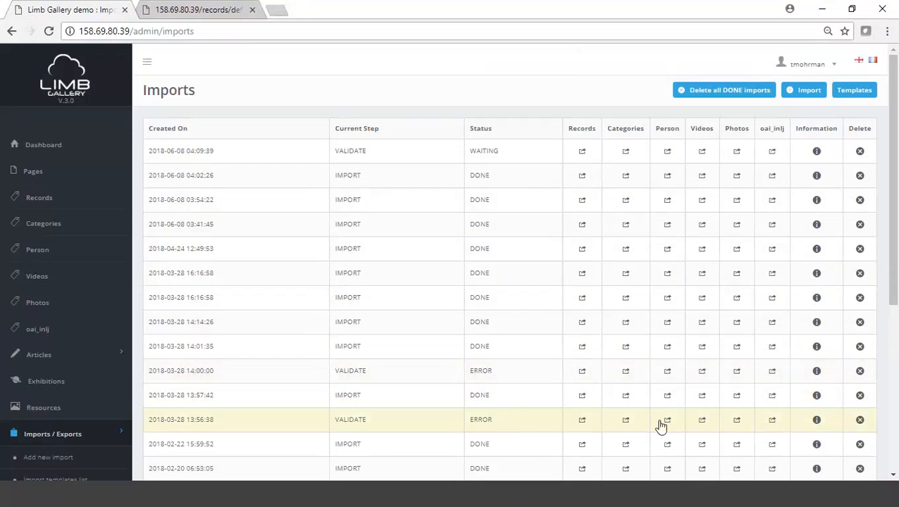
left_click(816, 420)
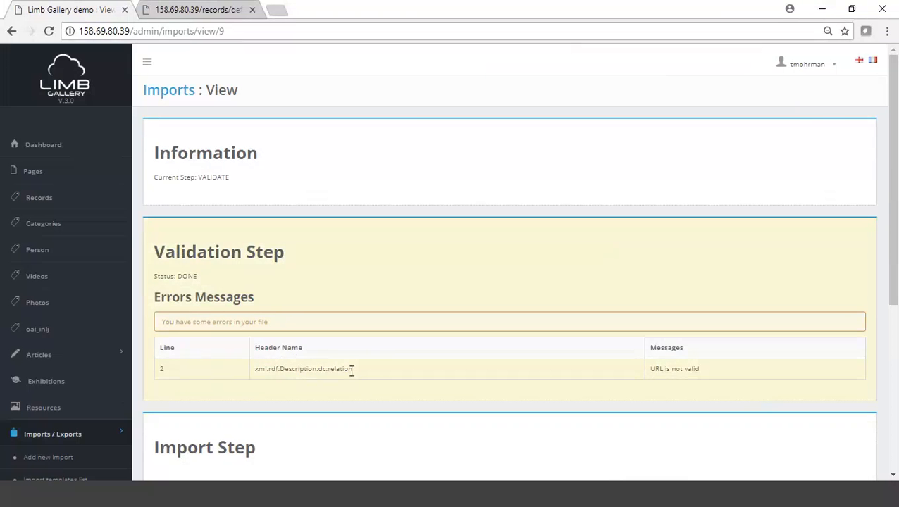
left_click(164, 95)
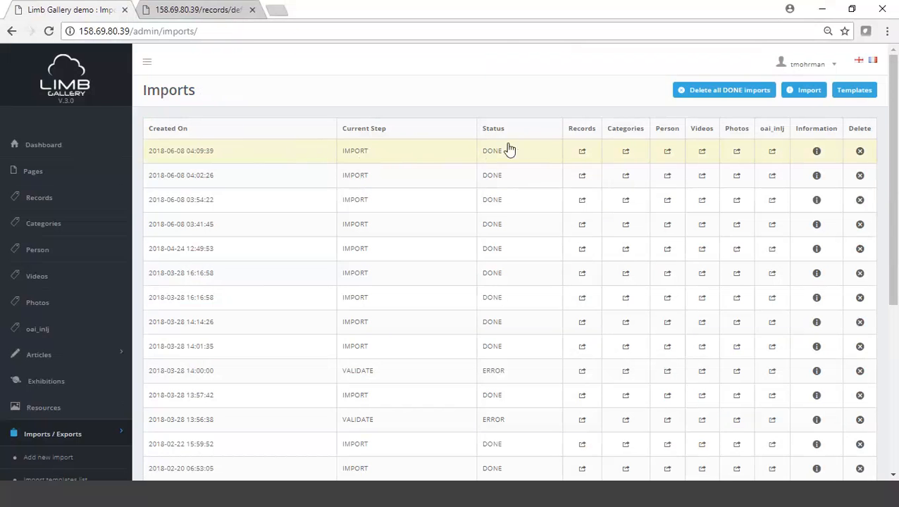
Step: Search all records on the public gallery site for "love the water" and open the Love the water record
left_click(214, 14)
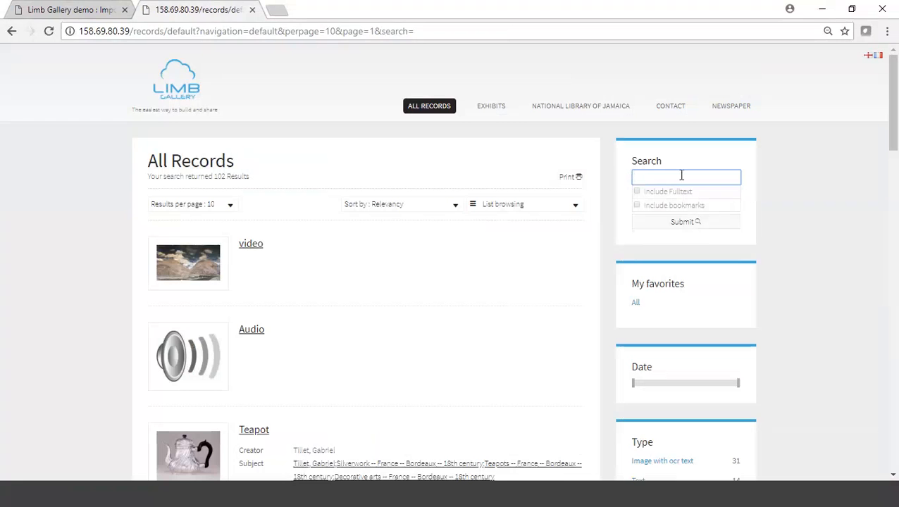
type("love the")
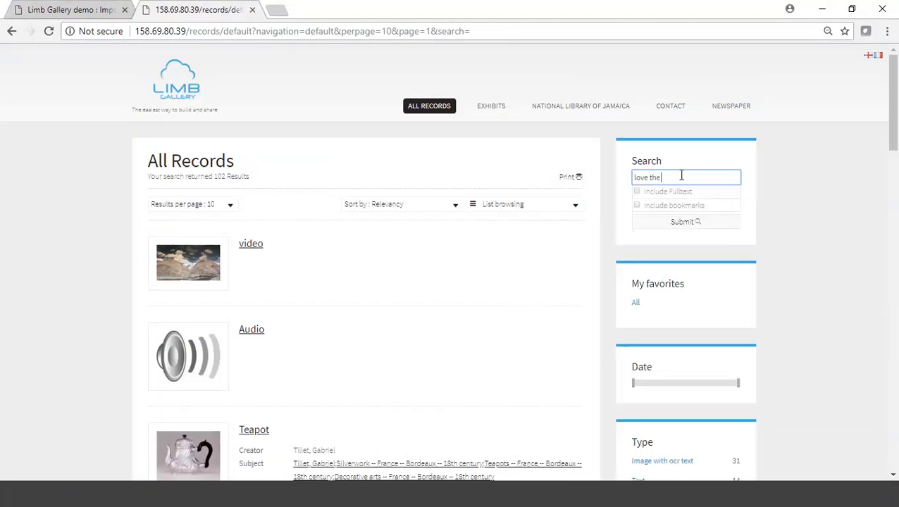
type(" wqa")
key("Return")
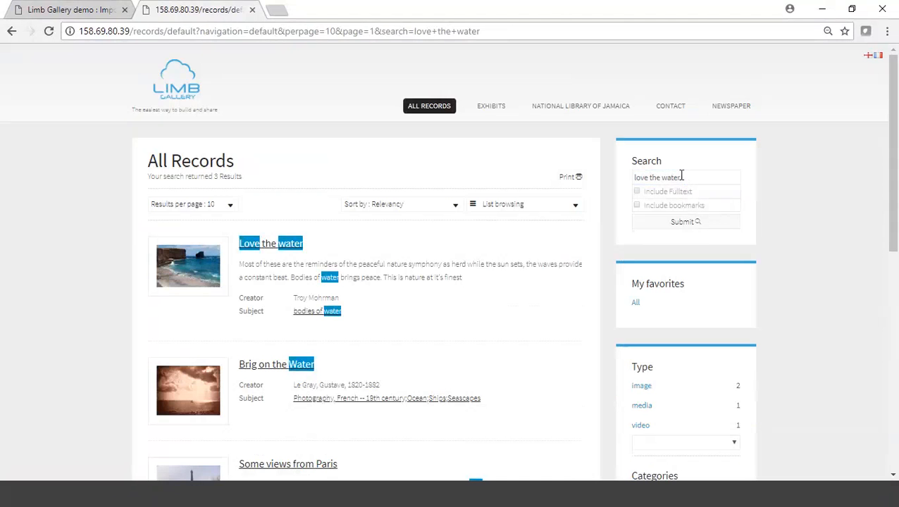
left_click(249, 245)
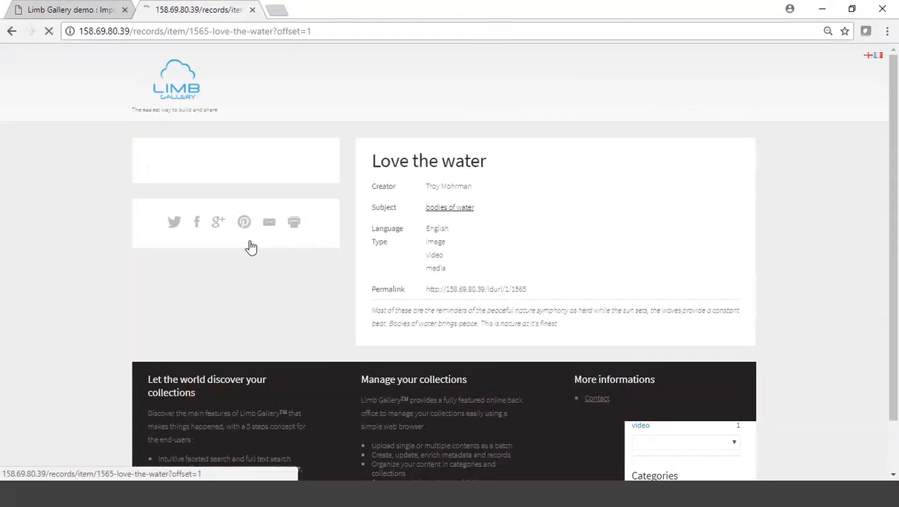